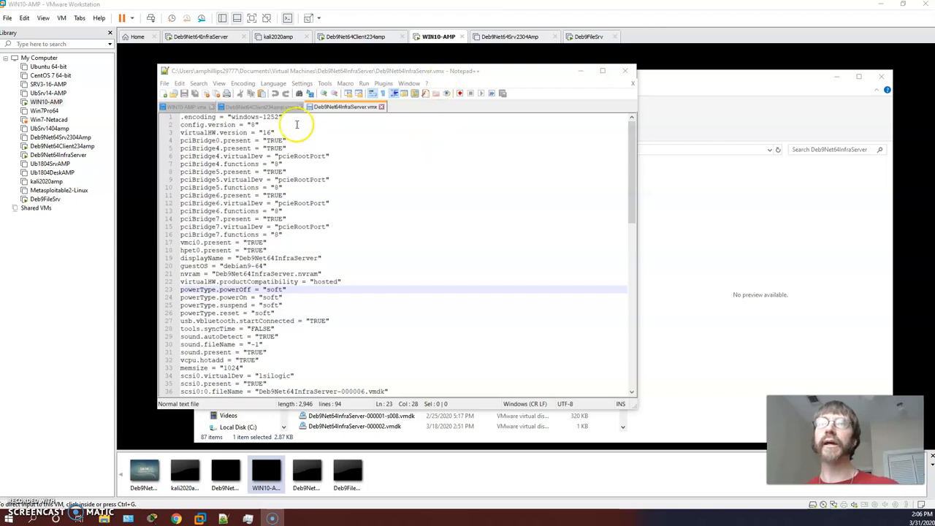
- Locate the boot delay lines in Deb9Net64Client234amp.vmx and WIN10-AMP.vmx and compare them with the entries in Deb9Net64InfraServer.vmx
left_click(259, 105)
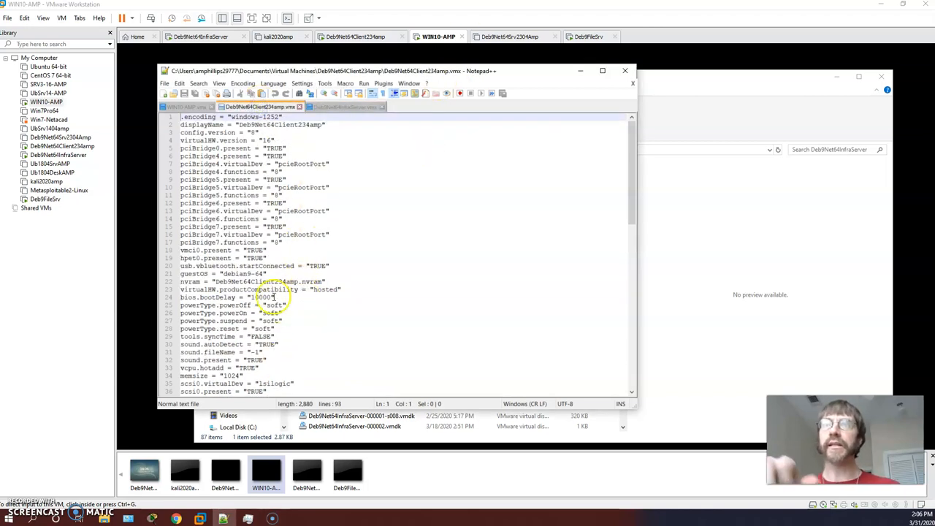
left_click_drag(281, 298, 180, 297)
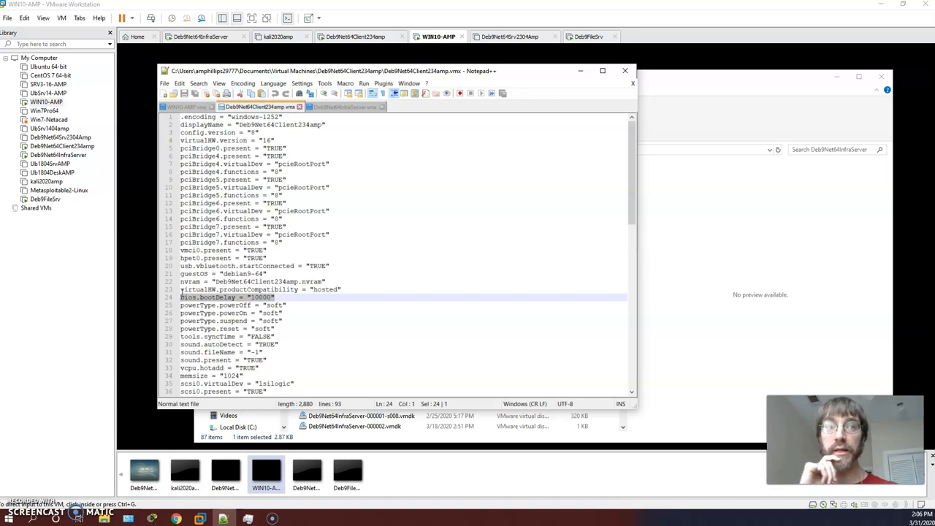
left_click(188, 107)
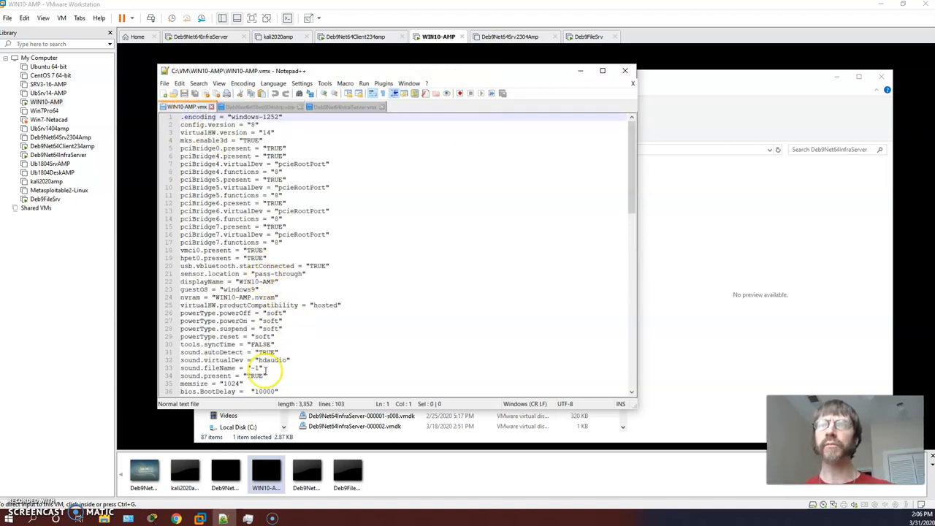
left_click_drag(307, 392, 174, 391)
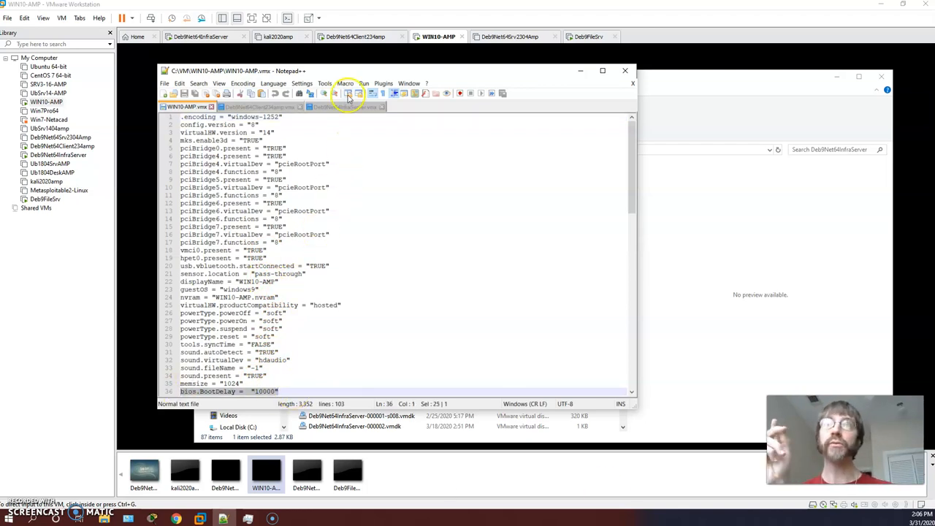
left_click(344, 107)
scroll(285, 263, "down", 1)
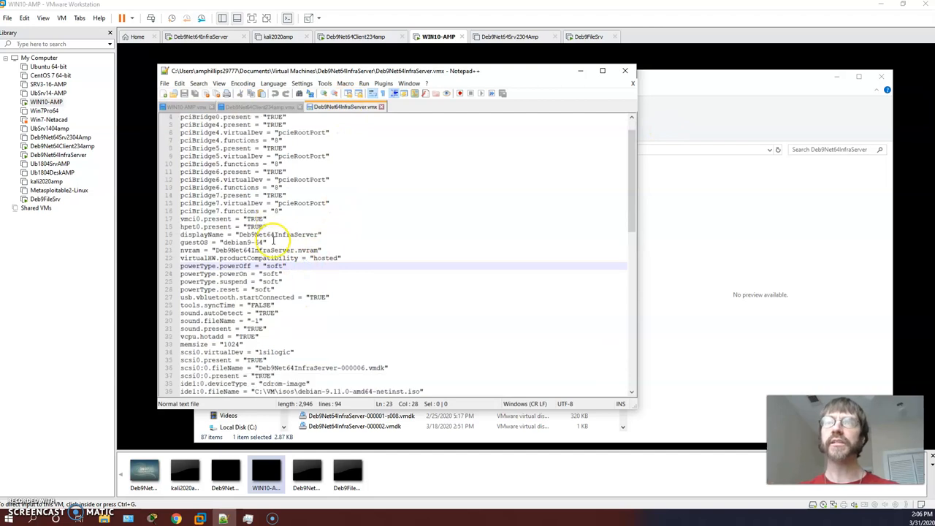
scroll(273, 240, "down", 4)
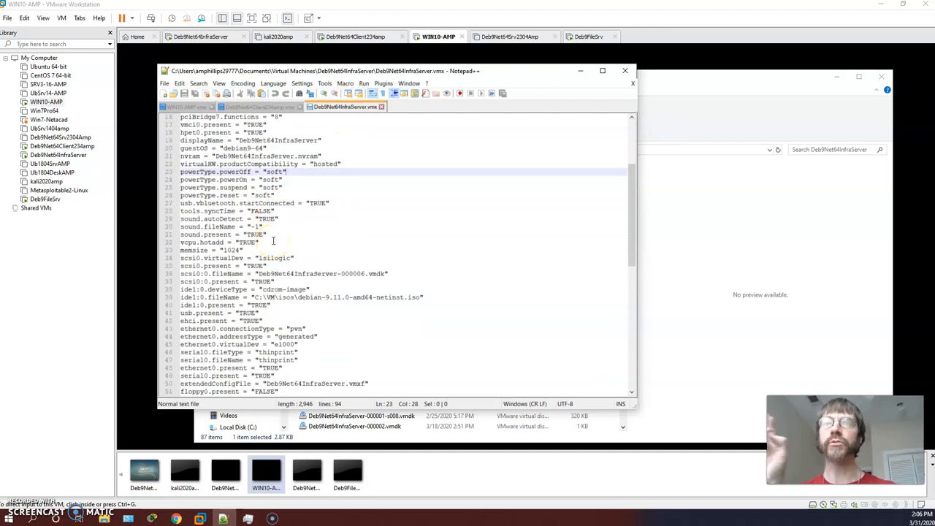
scroll(273, 240, "up", 5)
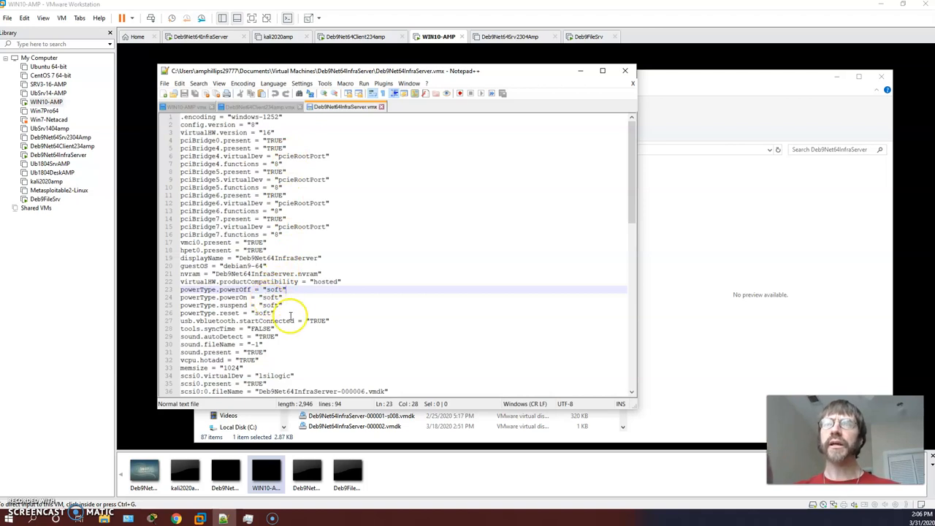
left_click(270, 116)
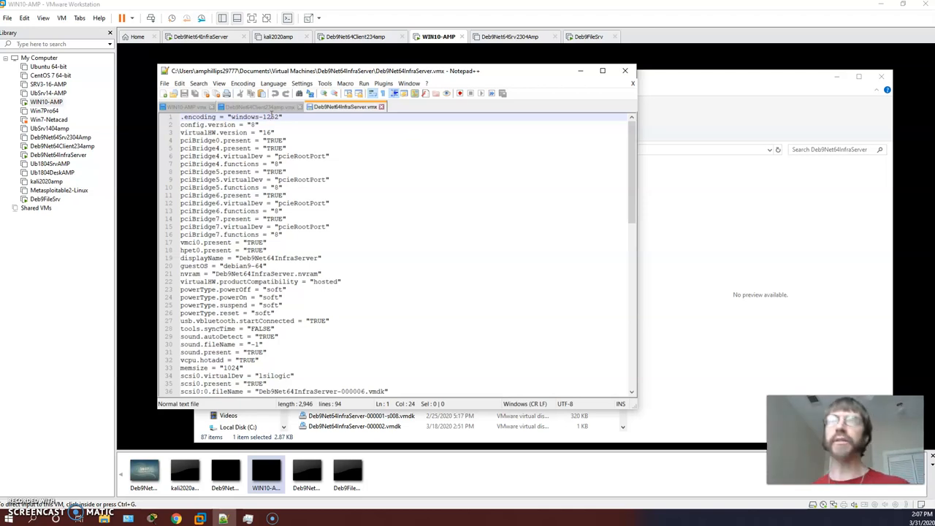
- Examine the guest OS, nvram, USB, SCSI disk, CD-ROM image, Ethernet and extended config entries in Deb9Net64InfraServer.vmx
left_click_drag(269, 264, 177, 266)
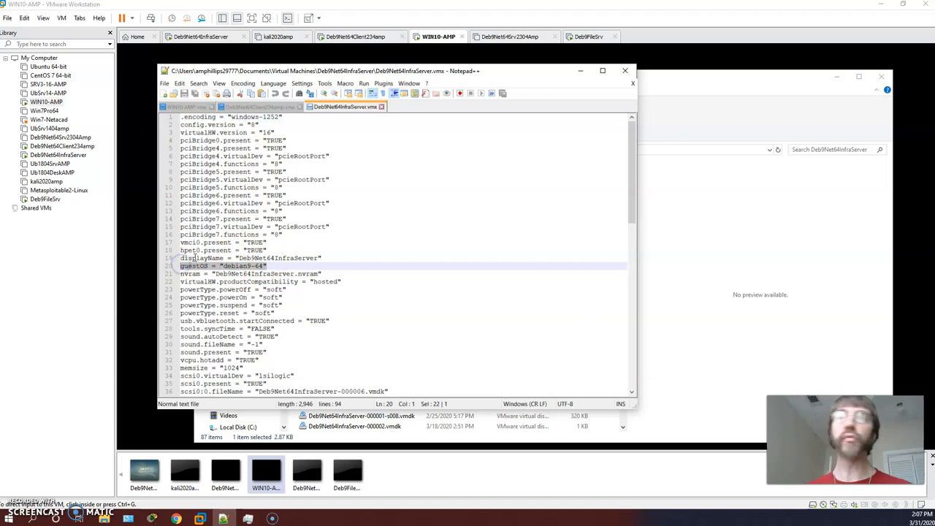
mouse_move(322, 257)
left_mouse_down()
mouse_move(183, 256)
mouse_move(326, 274)
left_mouse_up()
left_click(251, 272)
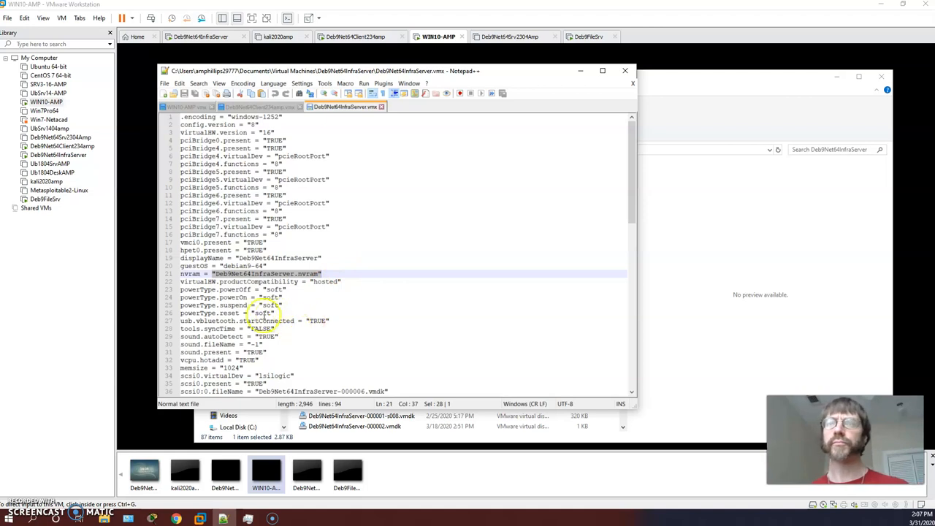
left_click(263, 321)
scroll(276, 316, "down", 2)
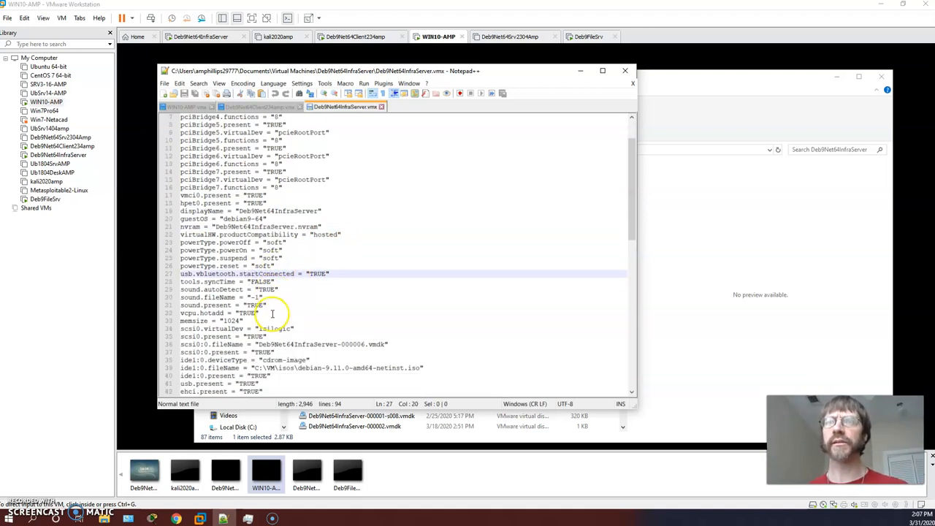
left_click(278, 337)
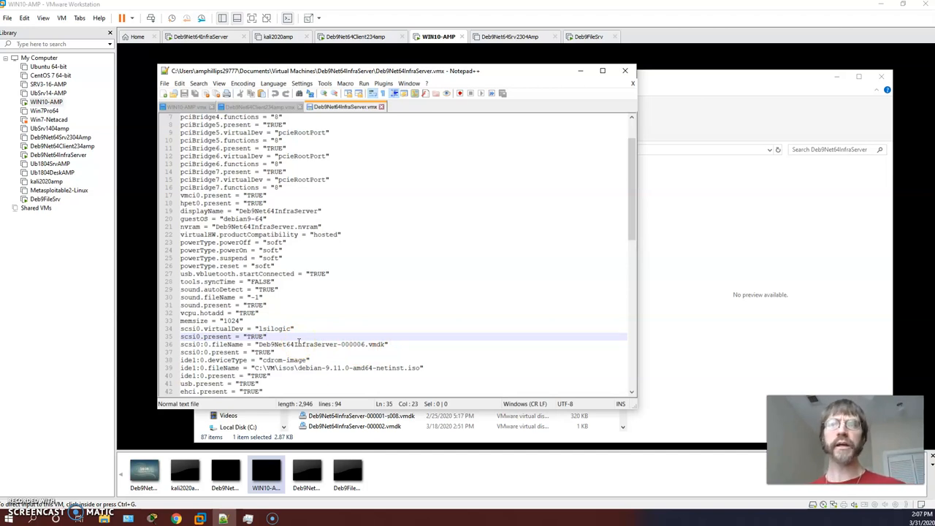
left_click(312, 368)
scroll(271, 351, "down", 2)
scroll(271, 334, "down", 3)
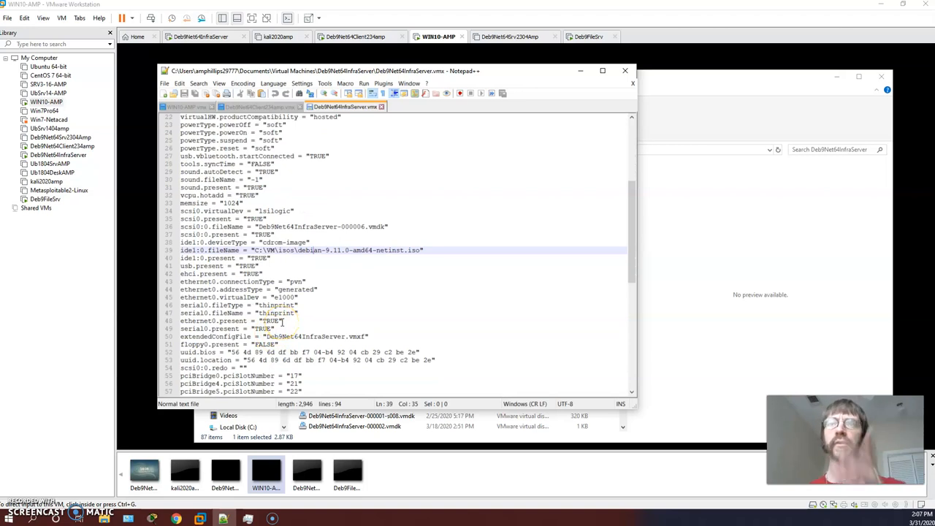
left_click(284, 298)
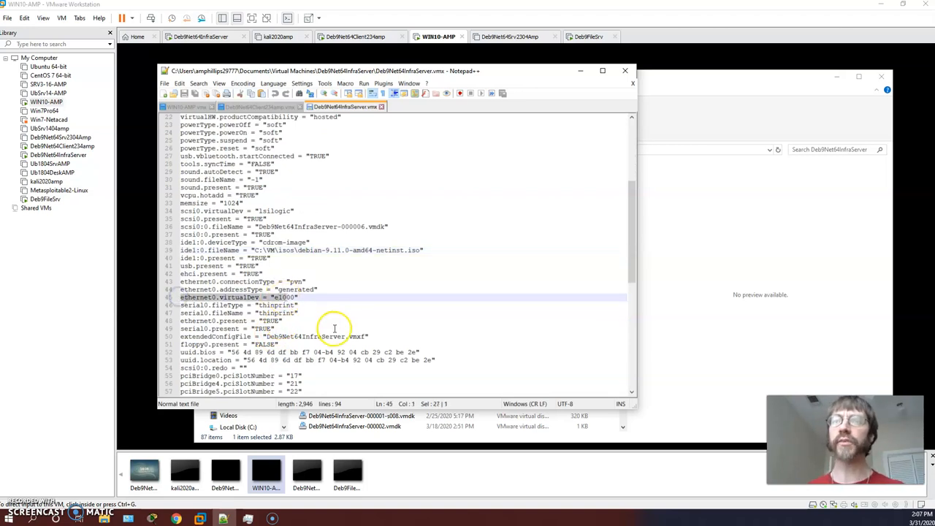
left_click(331, 336)
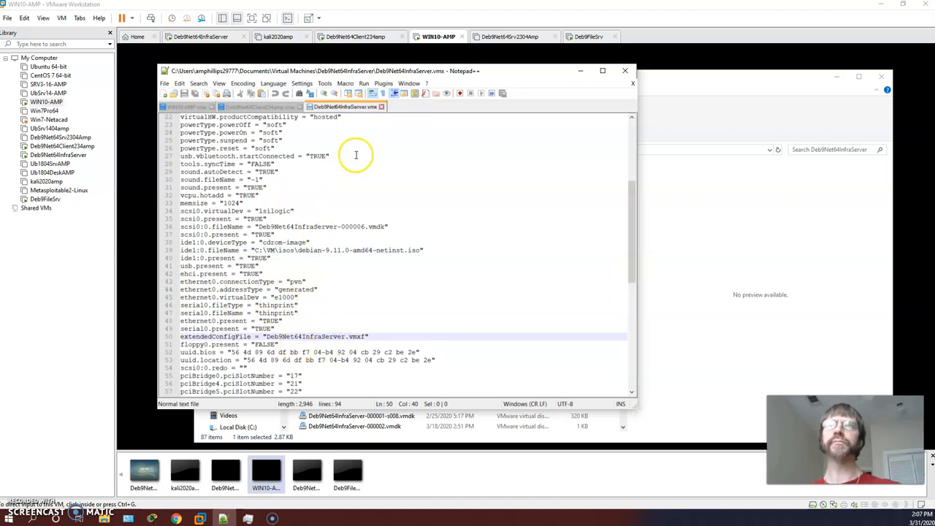
- Close the Deb9Net64Client234amp.vmx and WIN10-AMP.vmx files, keeping Deb9Net64InfraServer.vmx open
left_click(269, 109)
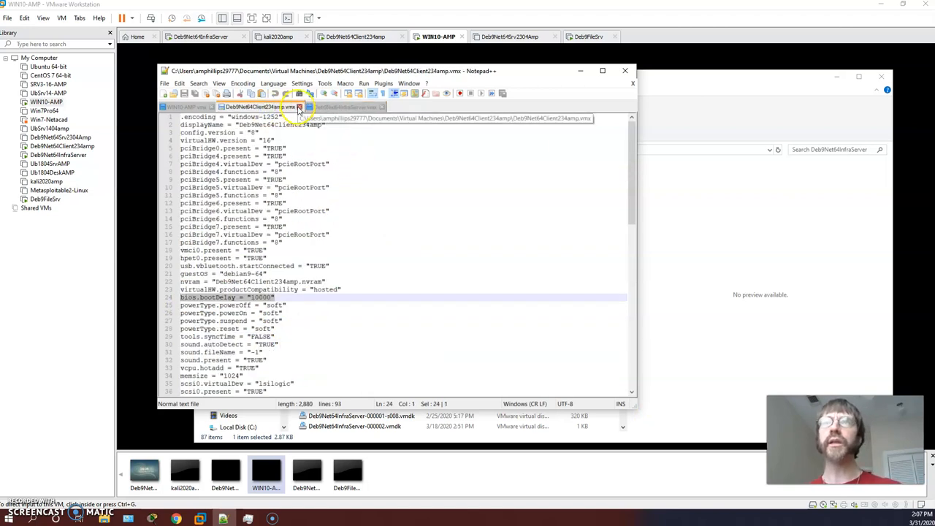
left_click(298, 106)
left_click(197, 109)
left_click(211, 107)
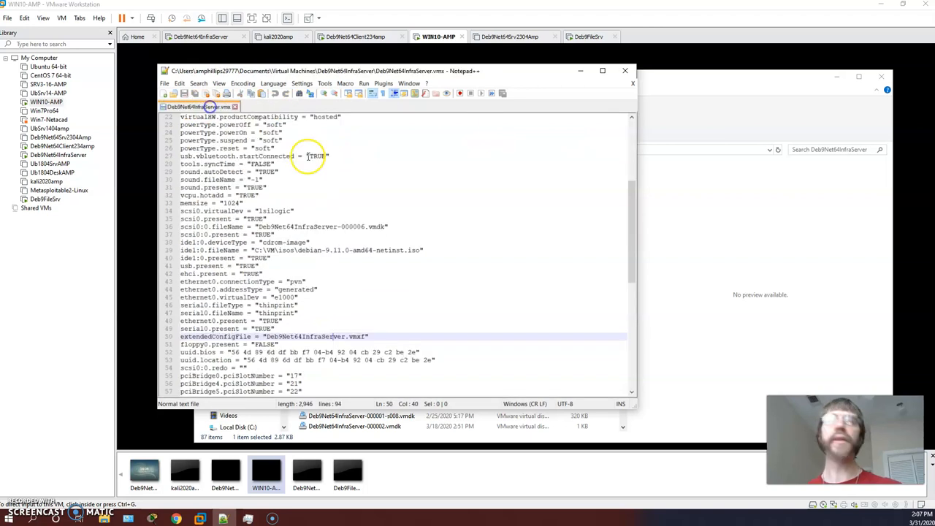
- Minimize the file browser and text editor windows and dismiss the Removable Devices hint
left_click(702, 237)
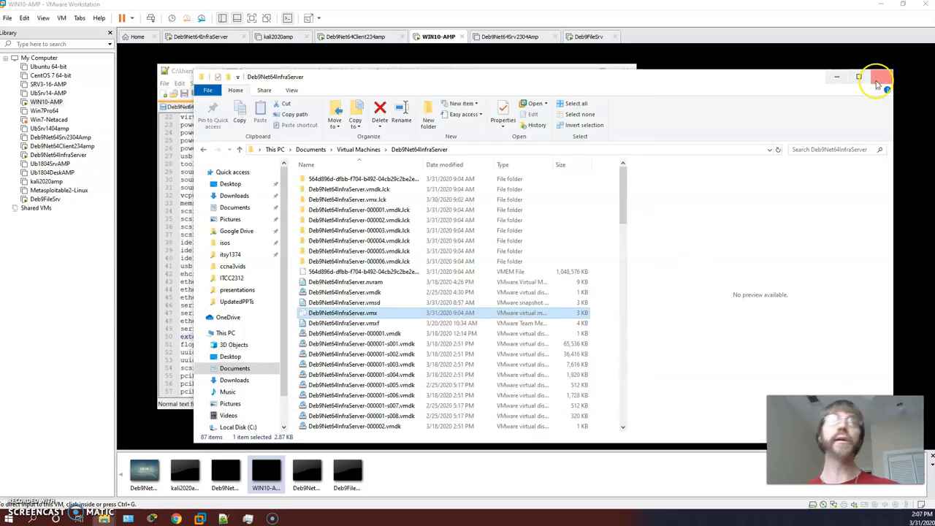
left_click(836, 78)
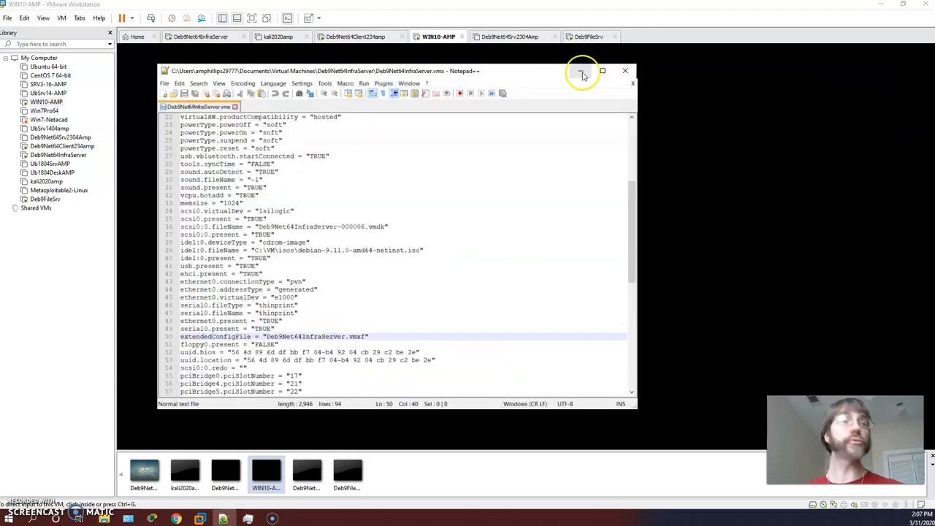
left_click(581, 72)
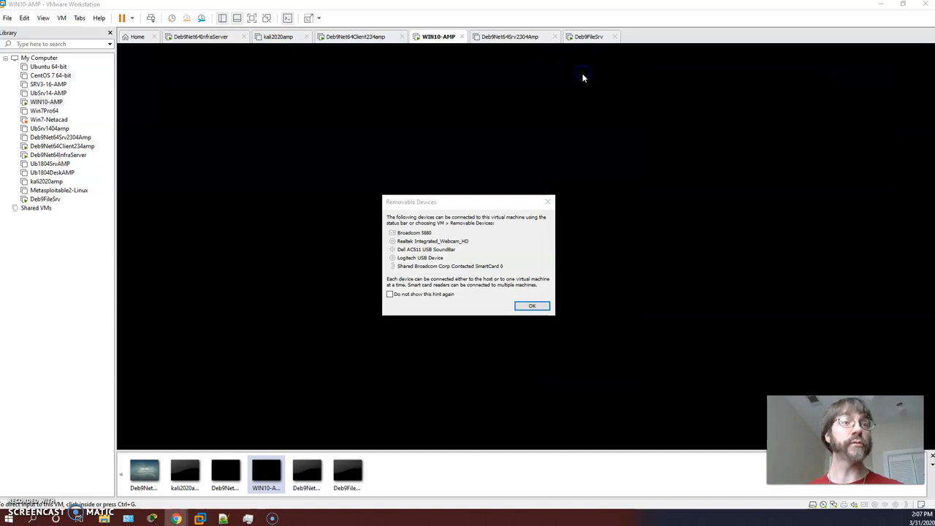
left_click(532, 305)
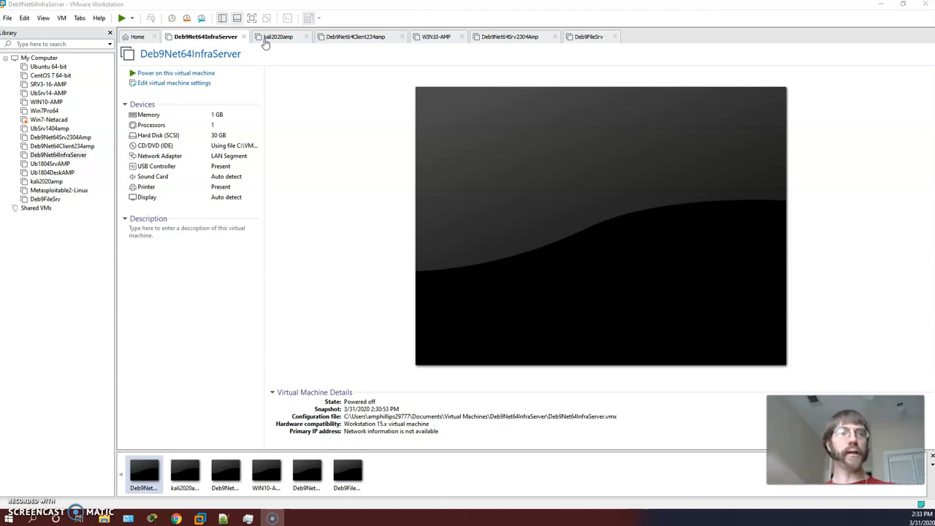
- Open the Deb9Net64InfraServer virtual machine's settings and check option categories including Advanced, AutoProtect, Guest Isolation, Shared Folders and General for a boot delay option
left_click(185, 82)
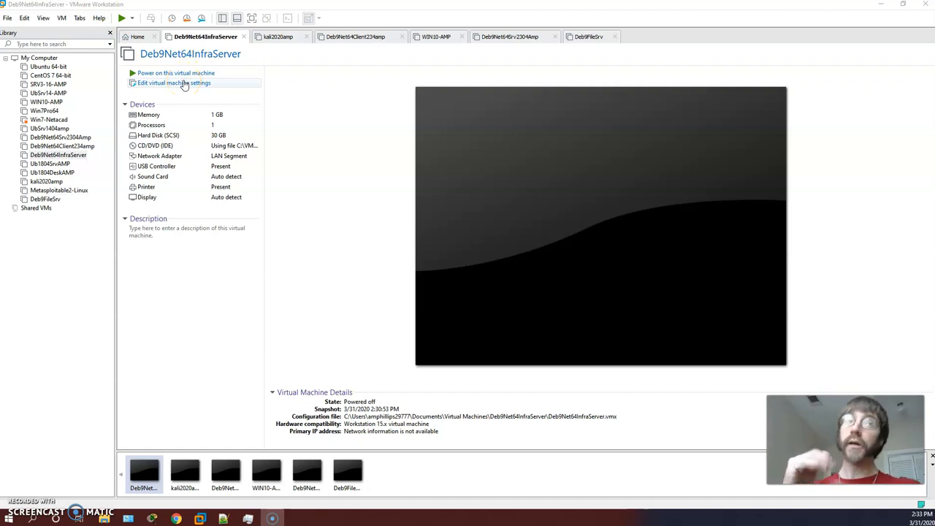
left_click(185, 82)
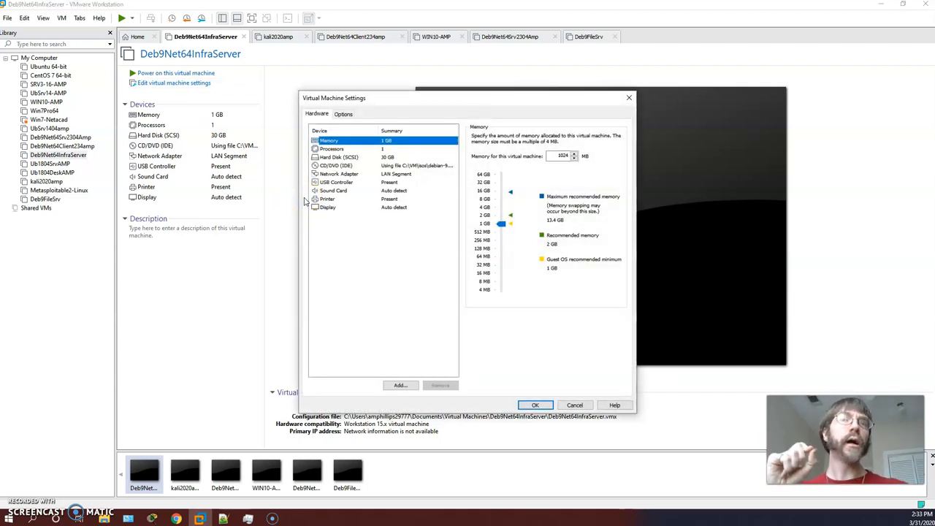
left_click(343, 115)
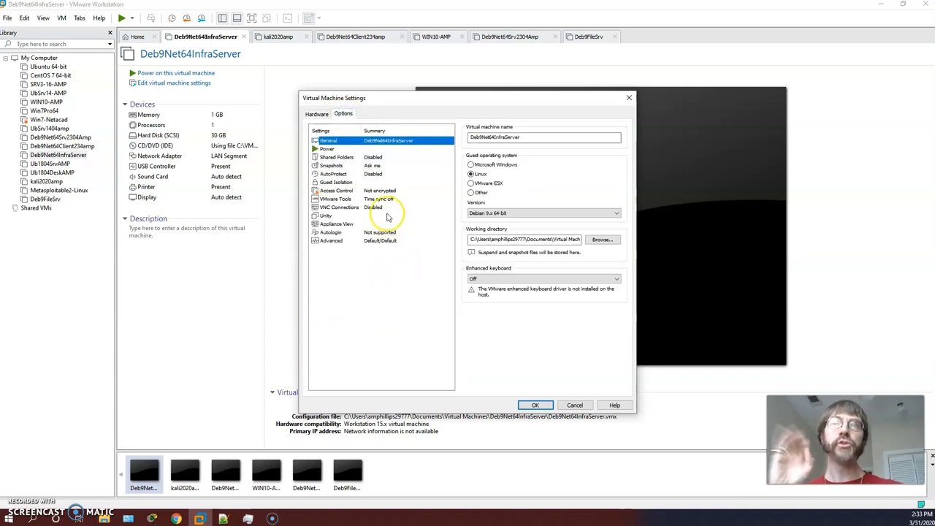
left_click(333, 232)
left_click(341, 247)
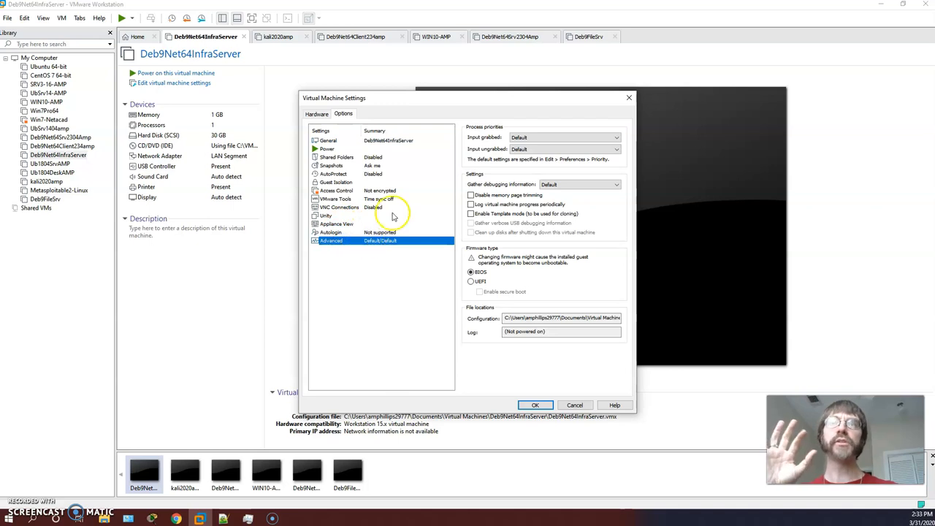
left_click(348, 174)
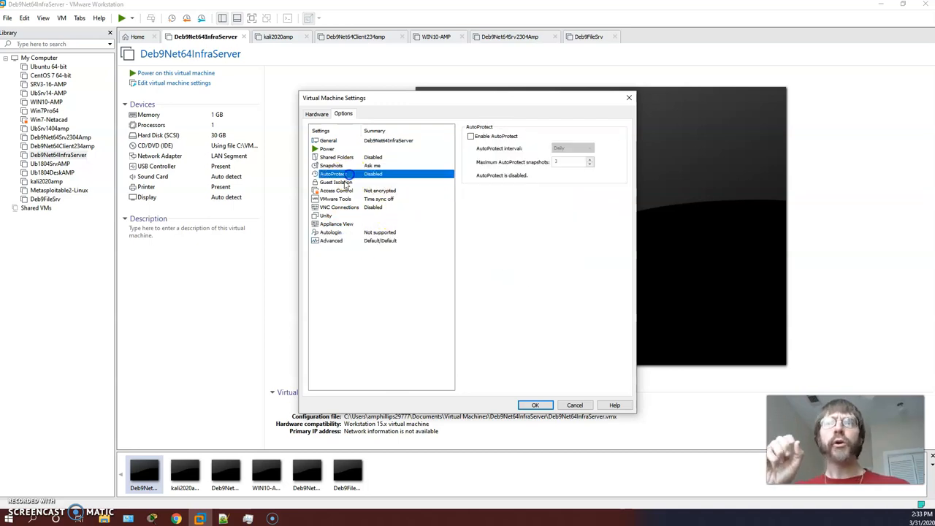
left_click(343, 182)
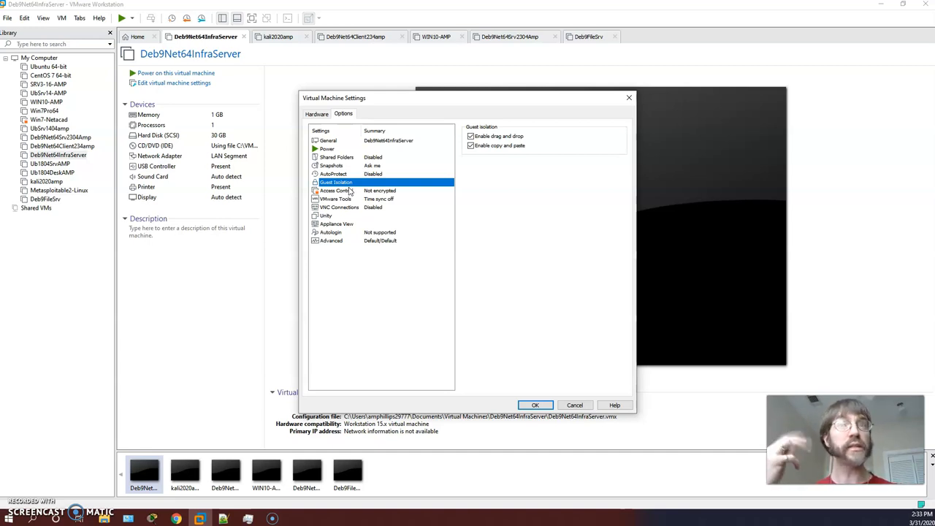
left_click(340, 200)
left_click(333, 157)
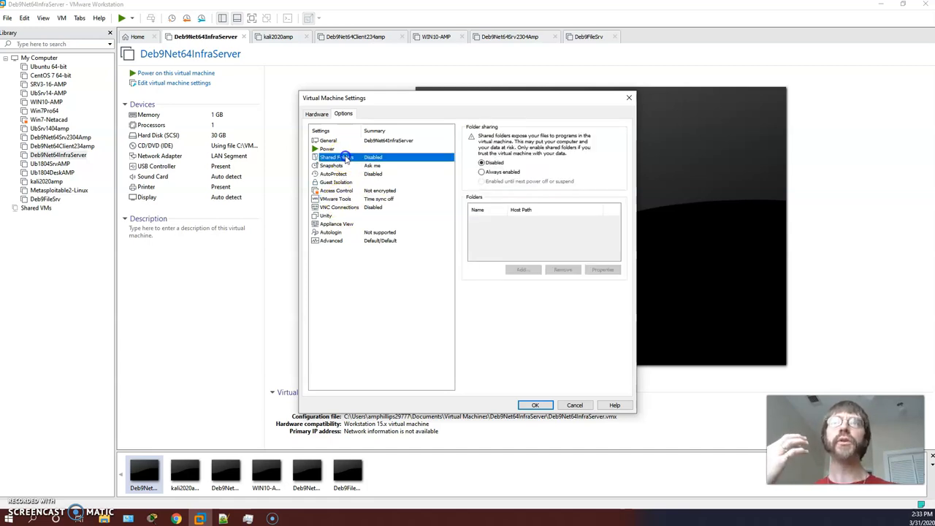
left_click(328, 143)
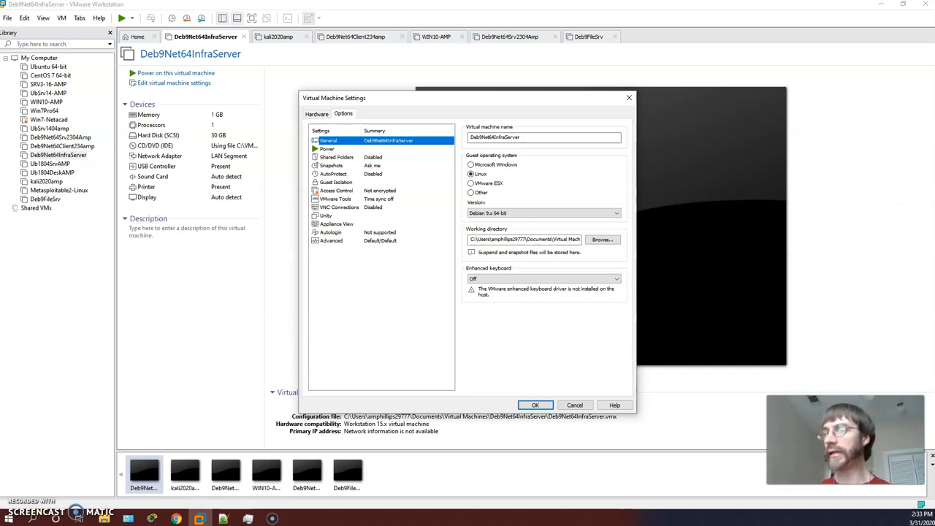
- Switch to Notepad++ and reload the externally modified Deb9Net64InfraServer.vmx
left_click(224, 518)
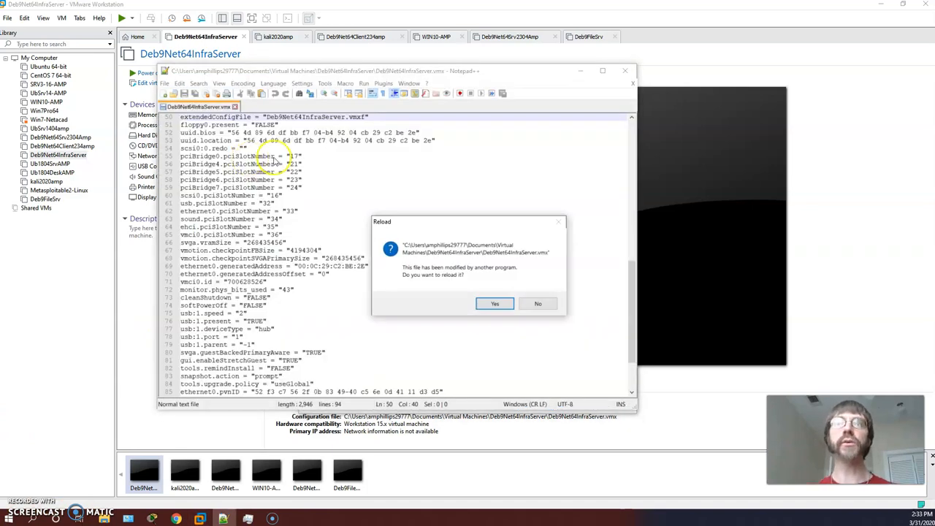
left_click(494, 303)
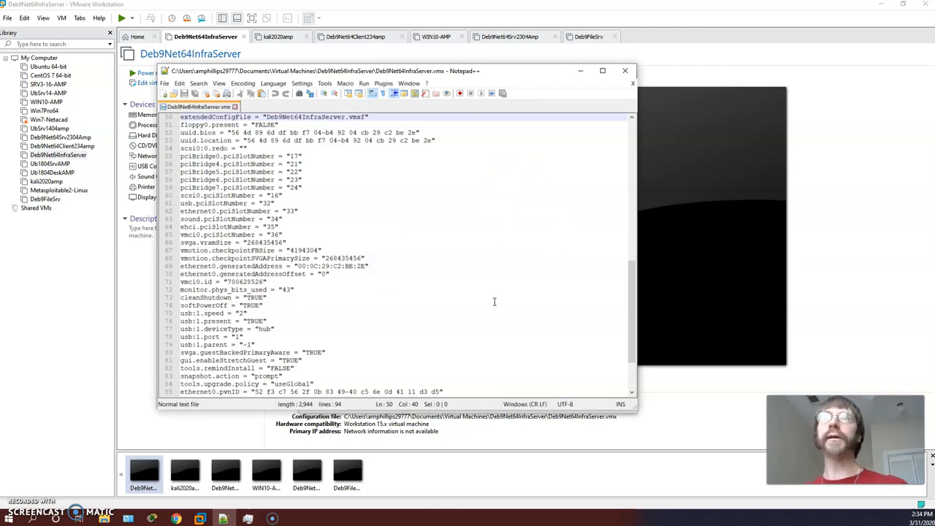
- Add the line bios.bootDelay = "7000" directly below the memsize entry in Deb9Net64InfraServer.vmx
scroll(397, 173, "up", 16)
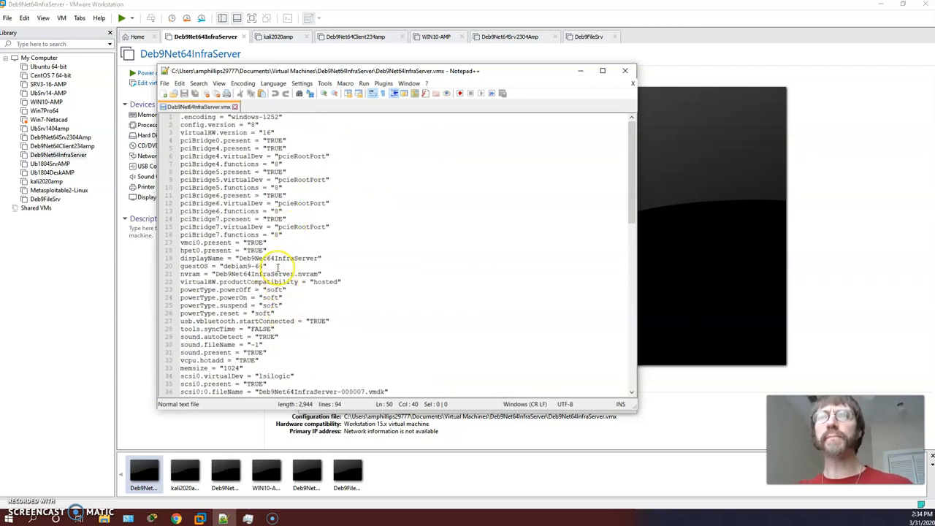
left_click(250, 368)
key("Return")
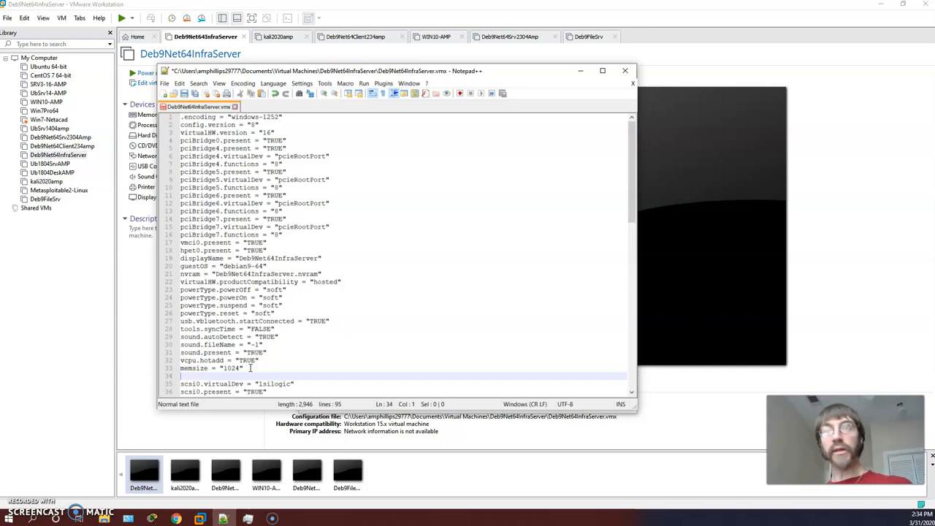
type("bios.")
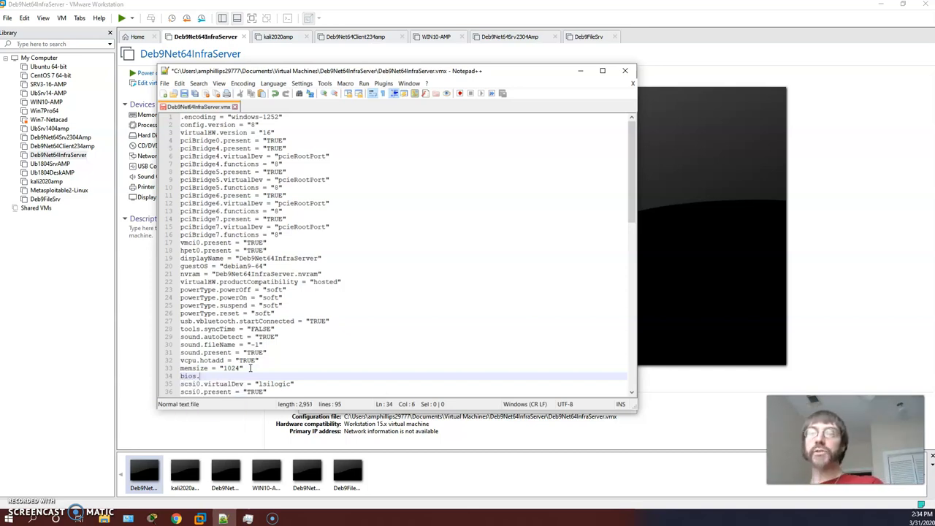
type("bootDel")
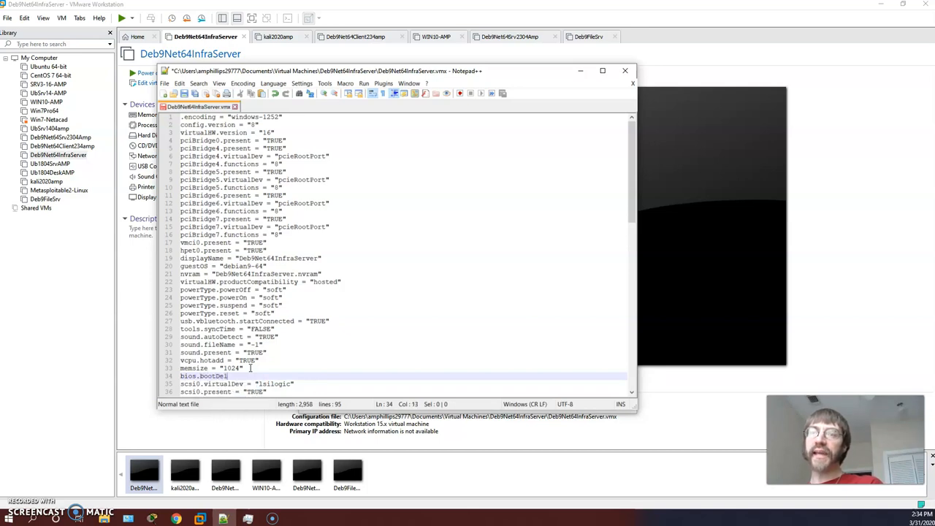
type("yy = \"")
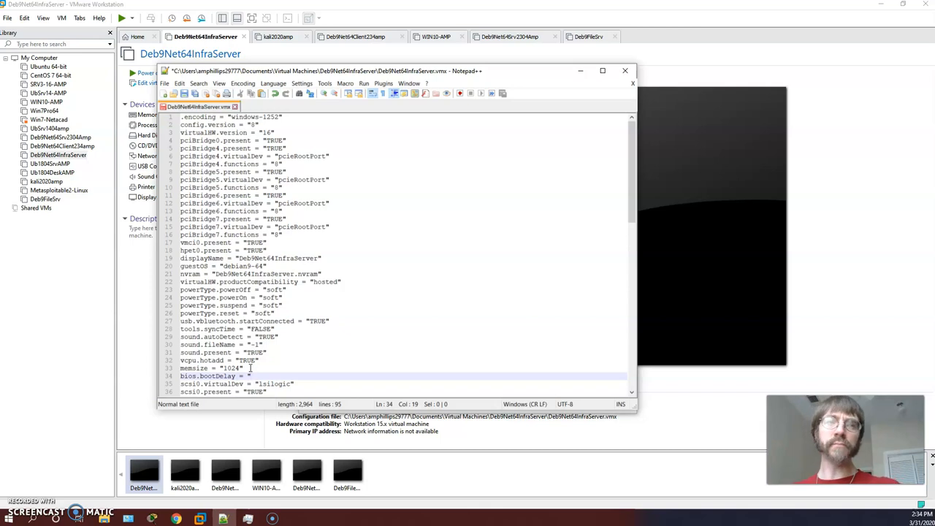
type("700")
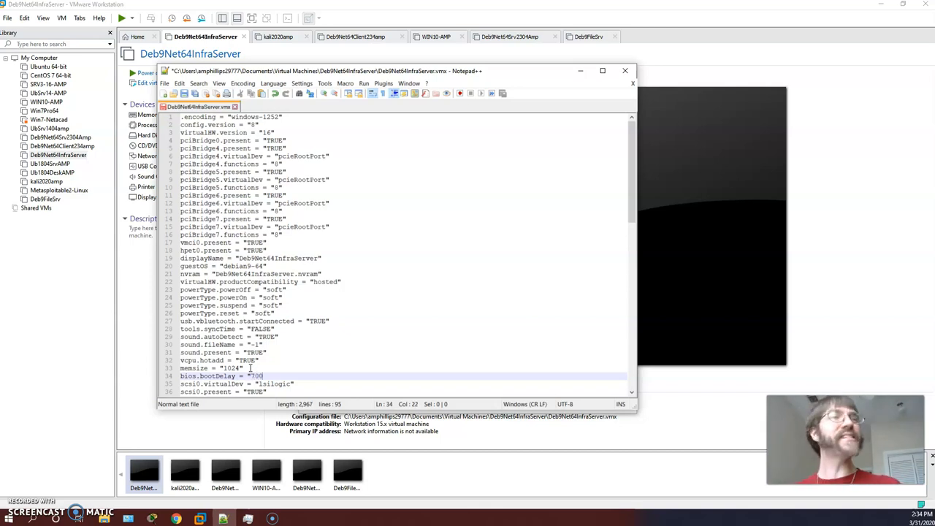
type("0")
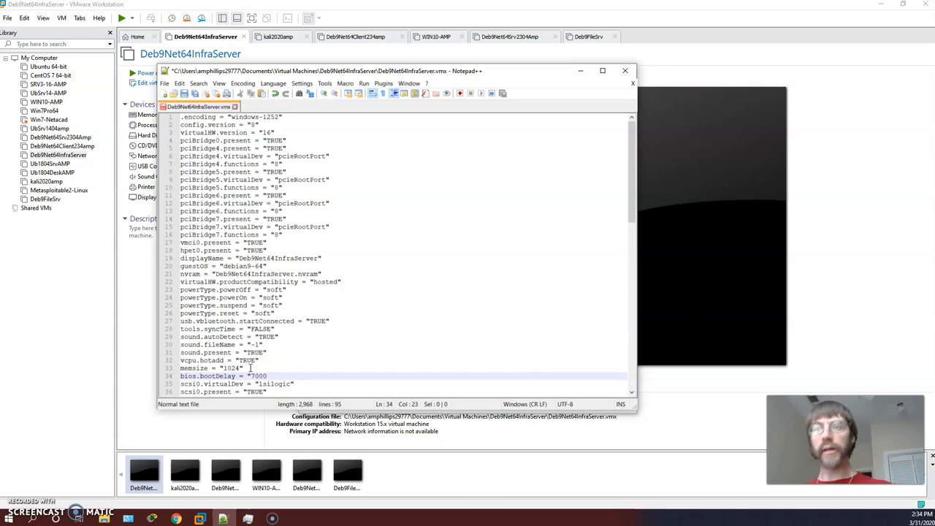
type("\"")
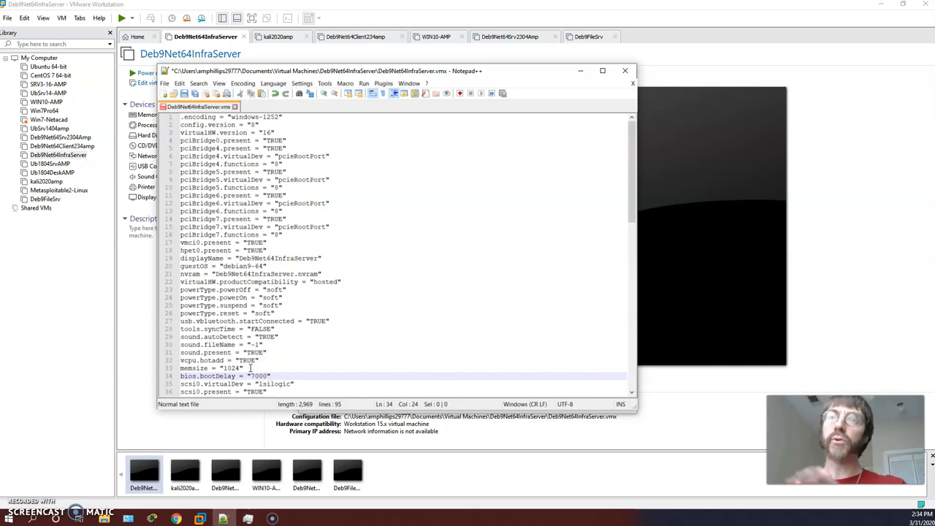
- Save the edited Deb9Net64InfraServer.vmx file and close the text editor
left_click_drag(287, 377, 161, 382)
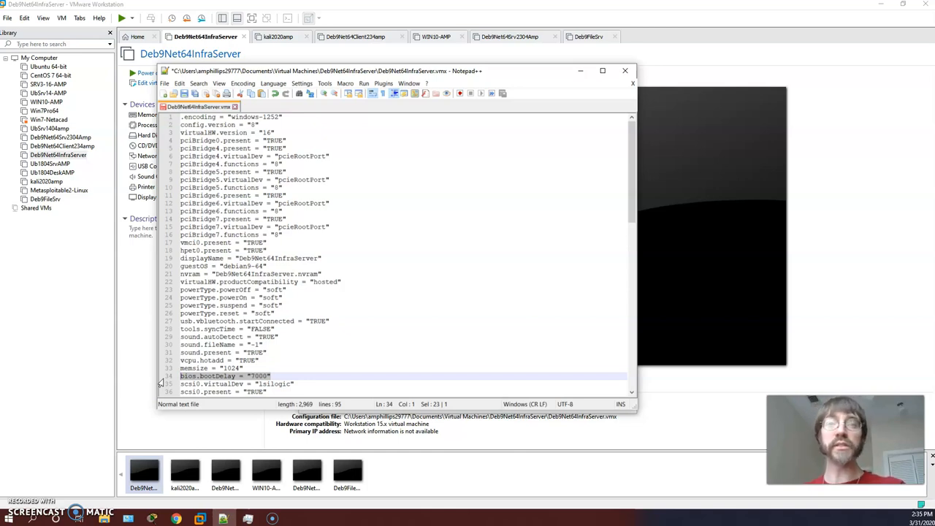
left_click(219, 368)
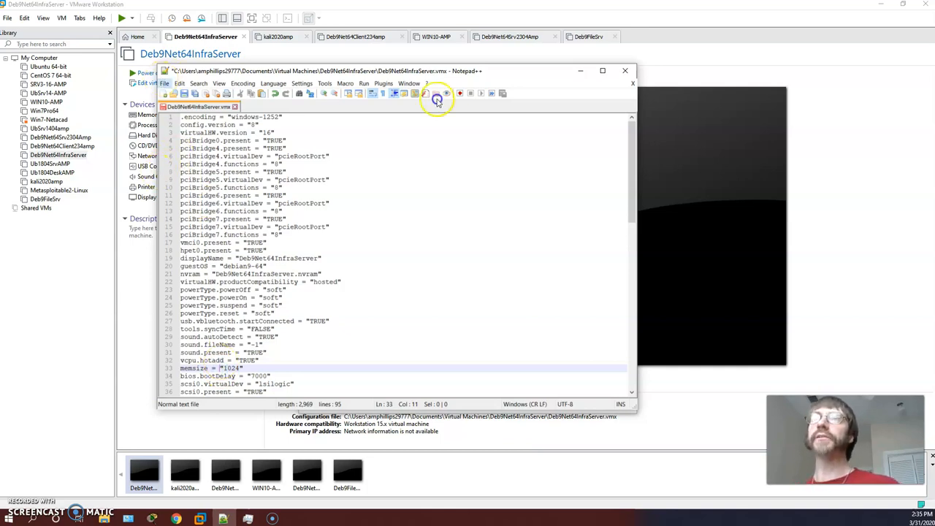
left_click(164, 82)
left_click(178, 150)
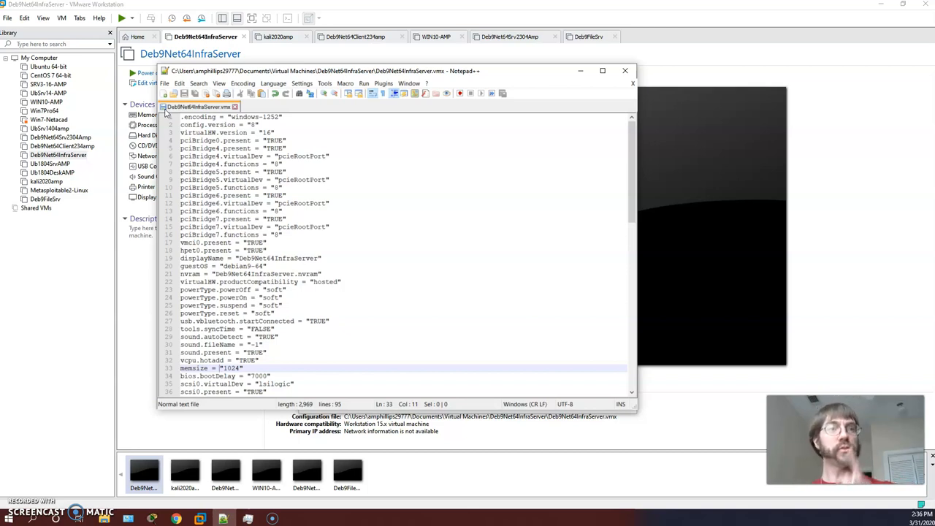
left_click(623, 71)
left_click(532, 404)
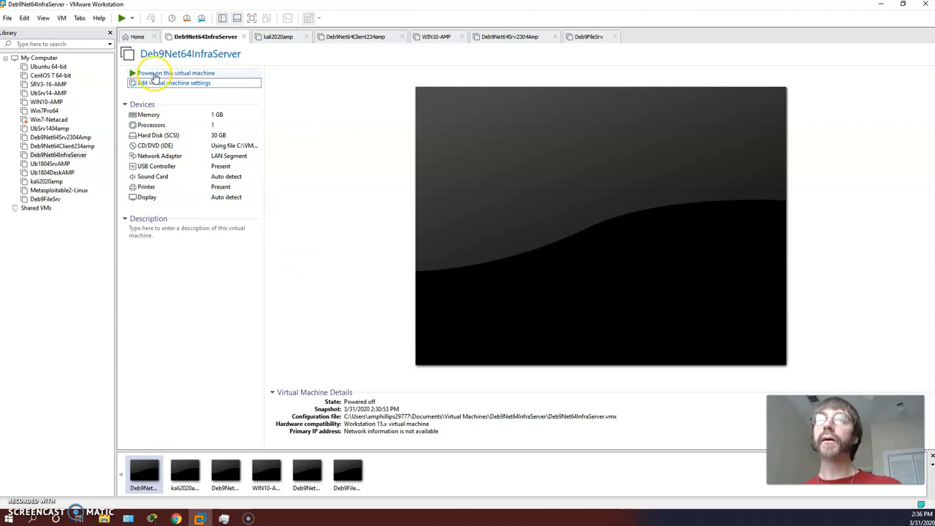
- Power on the Deb9Net64InfraServer virtual machine, open its Boot Menu from the BIOS screen, and highlight Hard Drive
left_click(155, 73)
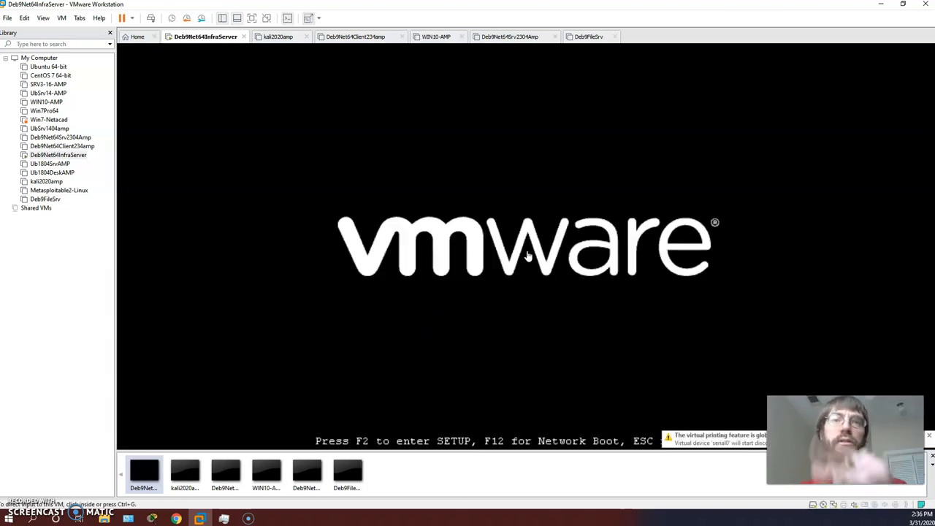
left_click(702, 344)
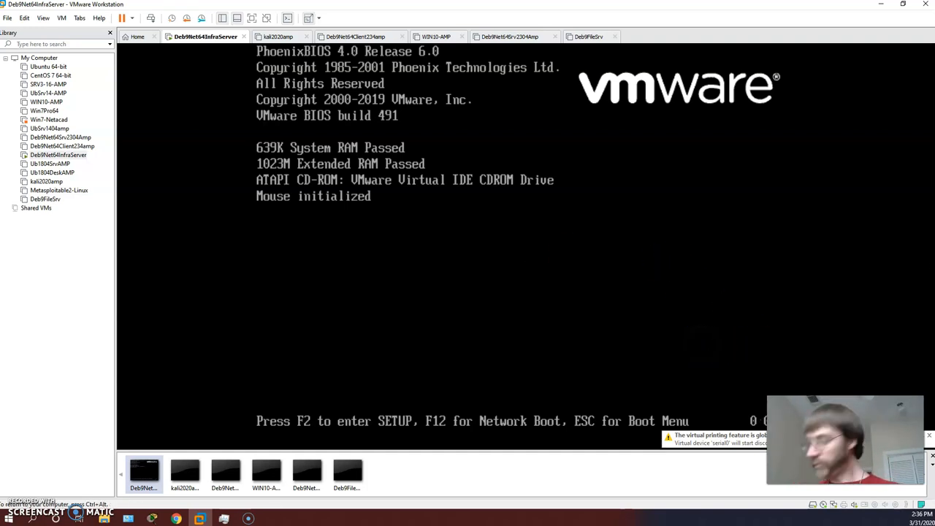
key("Escape")
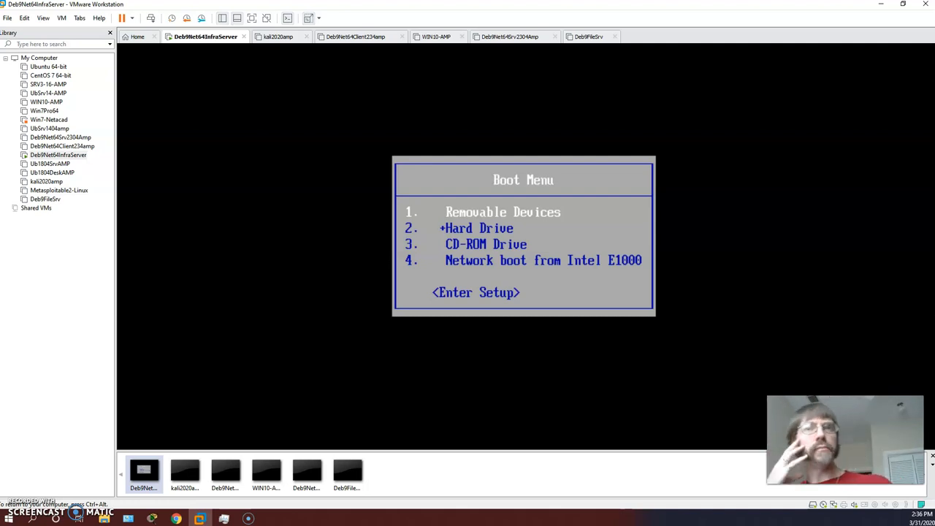
key("Down")
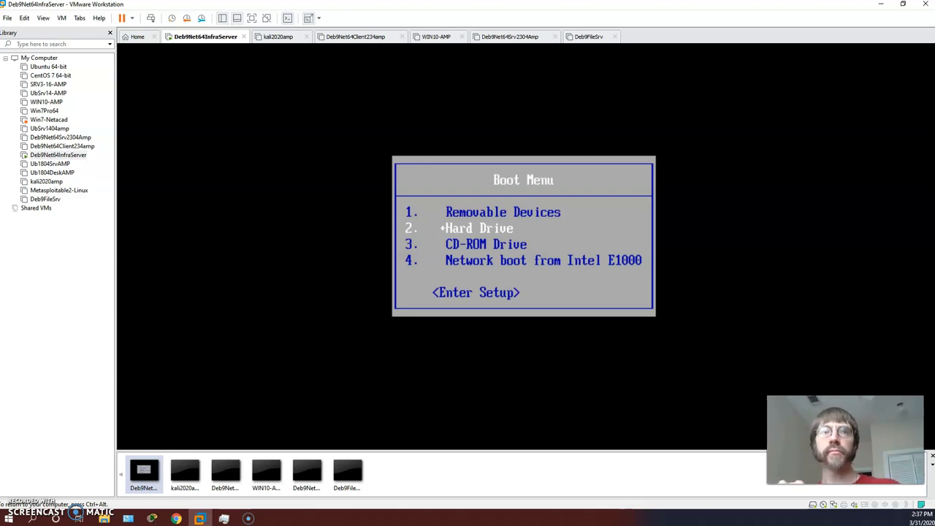
- Release input from the virtual machine and examine its removable devices, including the webcam, smart card and Broadcom 5880 entries
key("ctrl+alt")
left_click(62, 17)
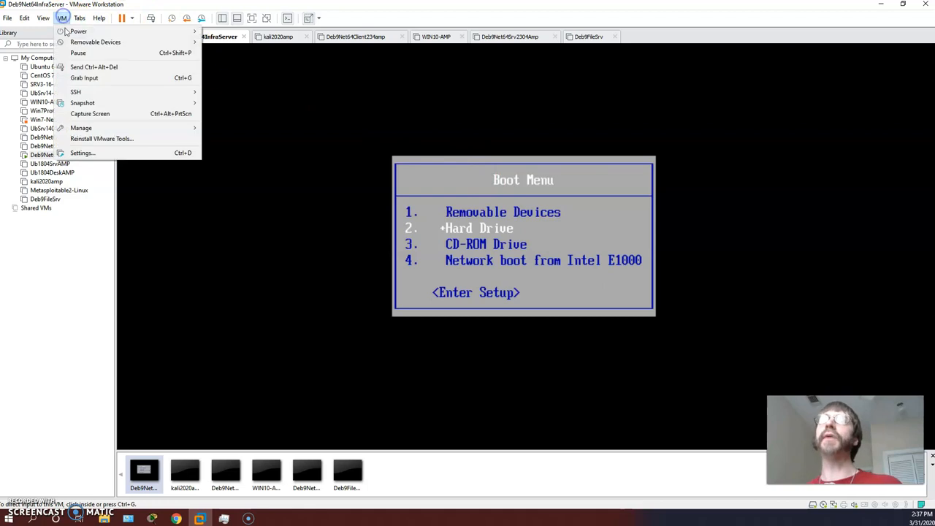
mouse_move(102, 42)
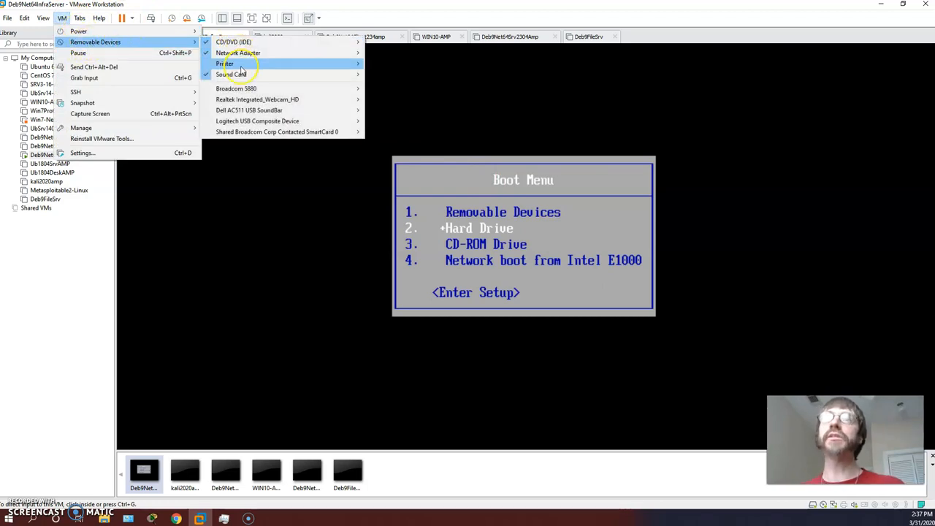
mouse_move(249, 88)
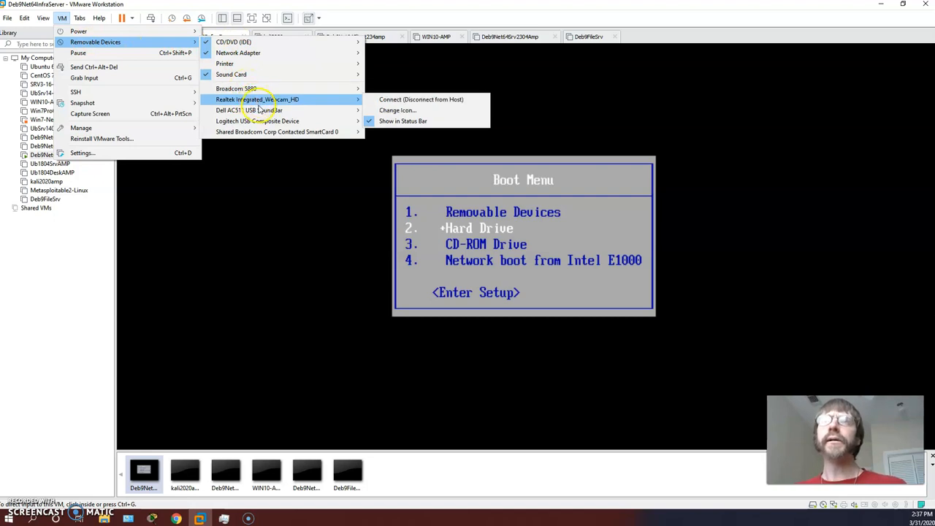
mouse_move(258, 113)
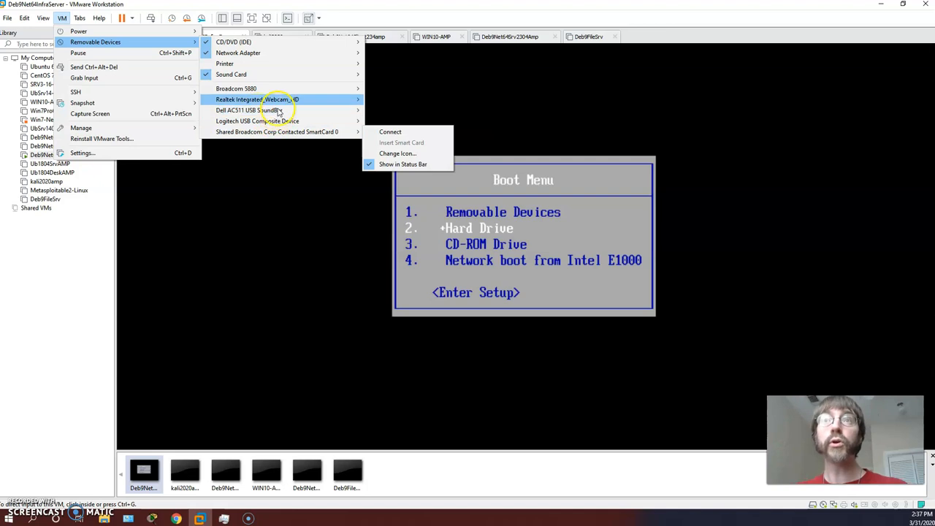
mouse_move(277, 93)
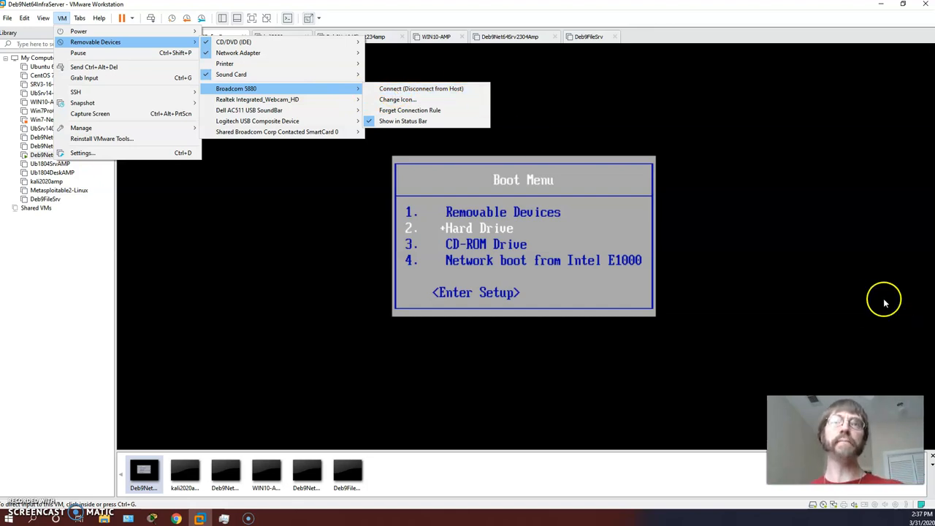
- Return to the virtual machine's Boot Menu and boot from the CD-ROM Drive
left_click(729, 195)
key("Down")
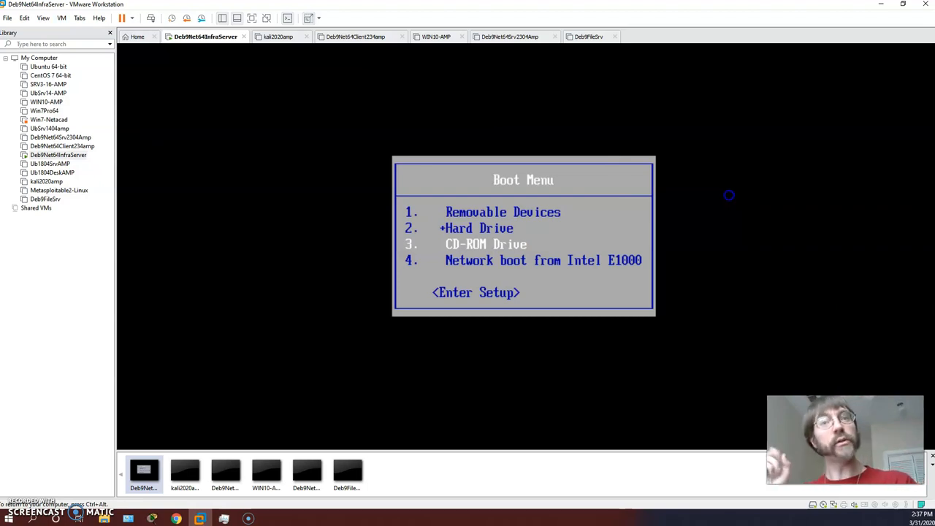
key("Return")
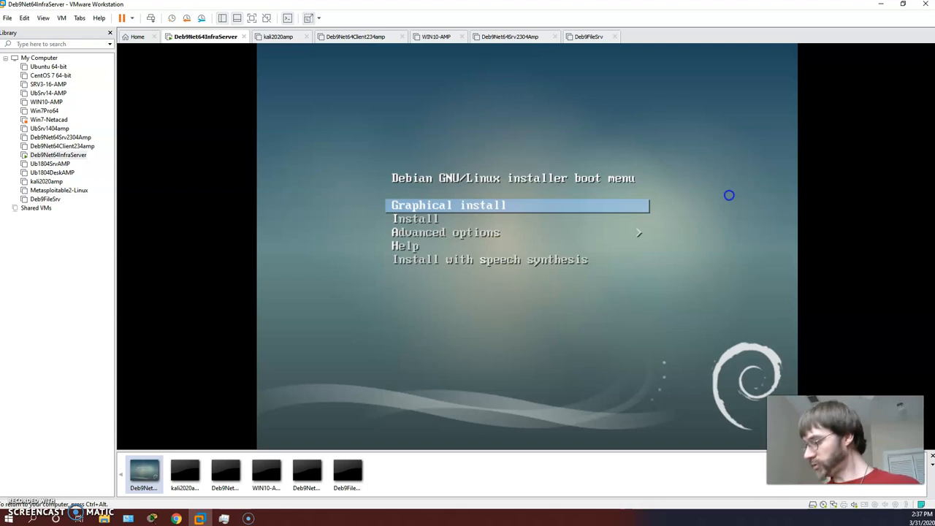
- Restart the virtual machine with Ctrl+Alt+Del from the host, boot the Debian GNU/Linux entry in GRUB, and release input
key("ctrl+alt")
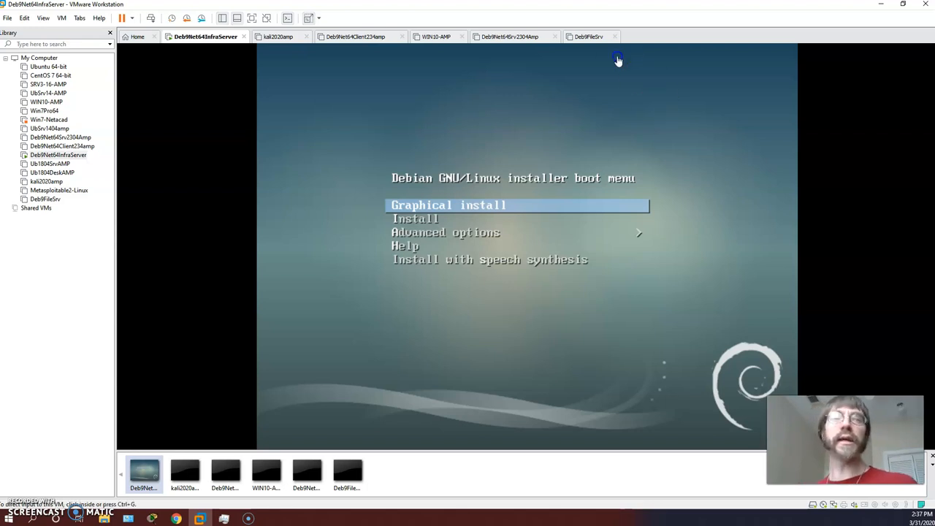
left_click(150, 17)
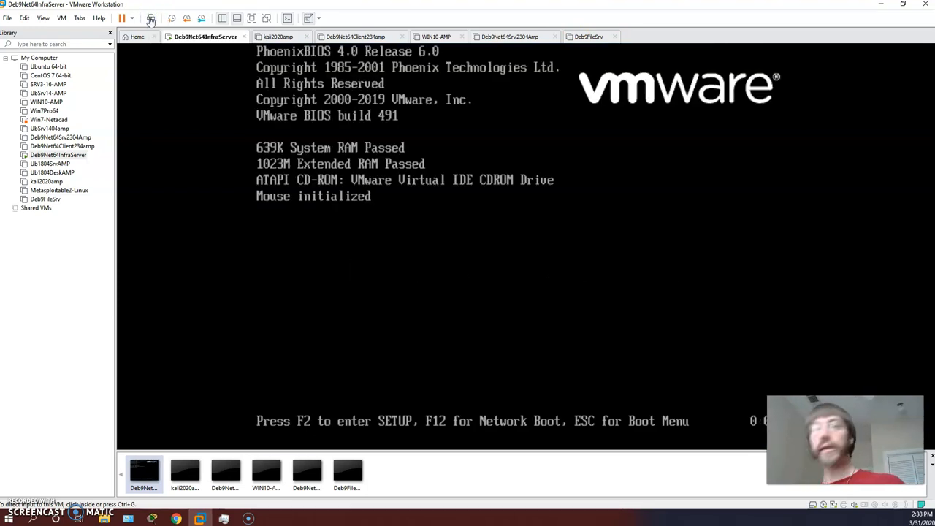
left_click(439, 176)
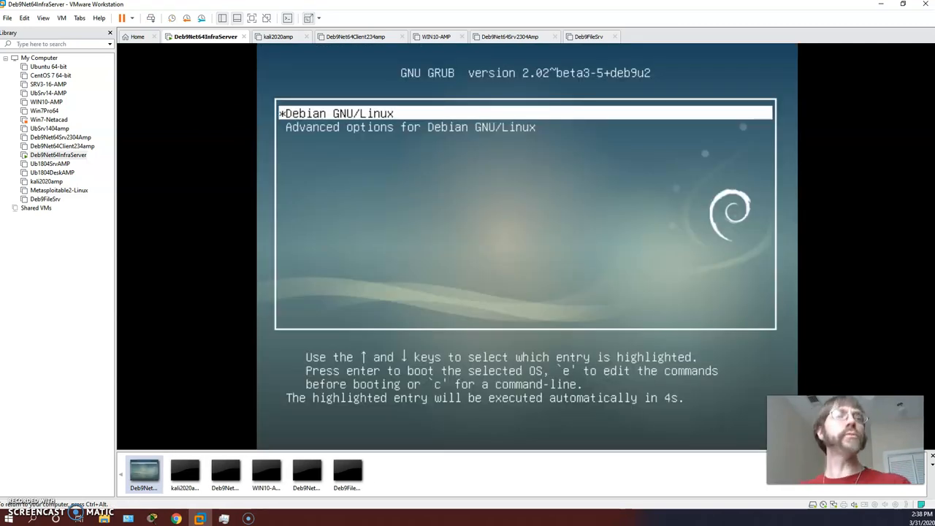
key("Return")
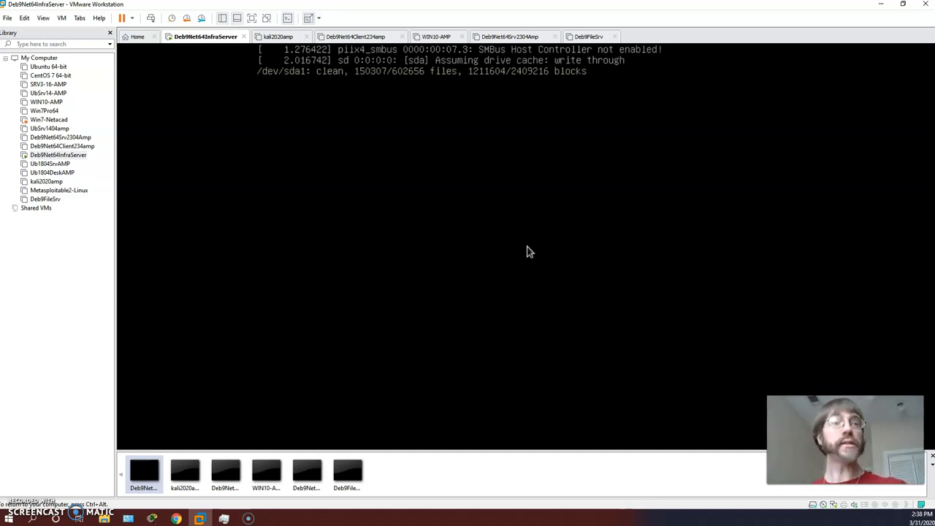
key("ctrl+alt")
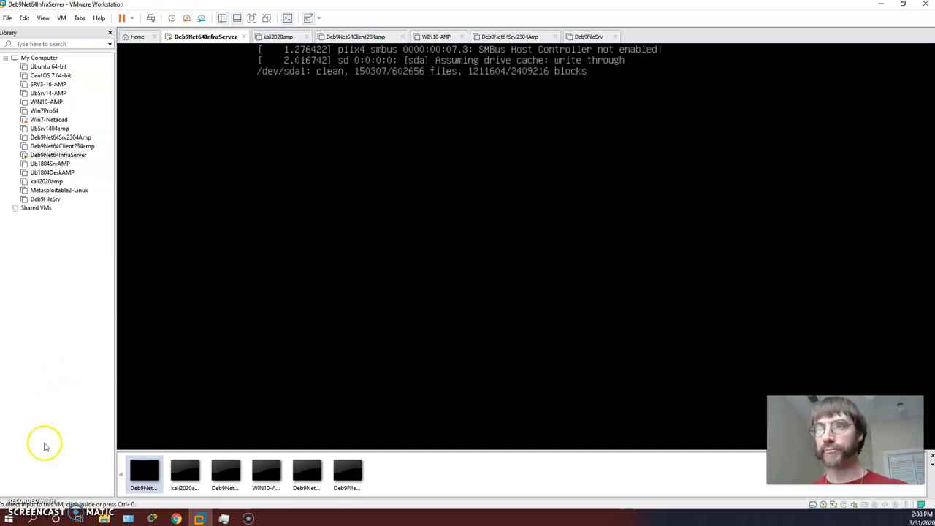